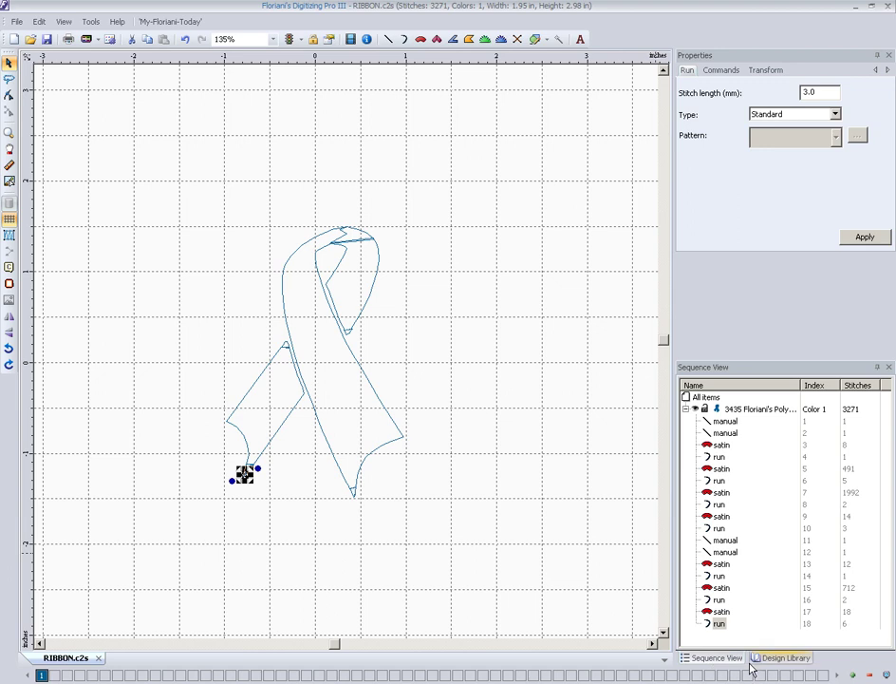
- Clear the ribbon selection and briefly toggle the stitch preview on and off
click(570, 576)
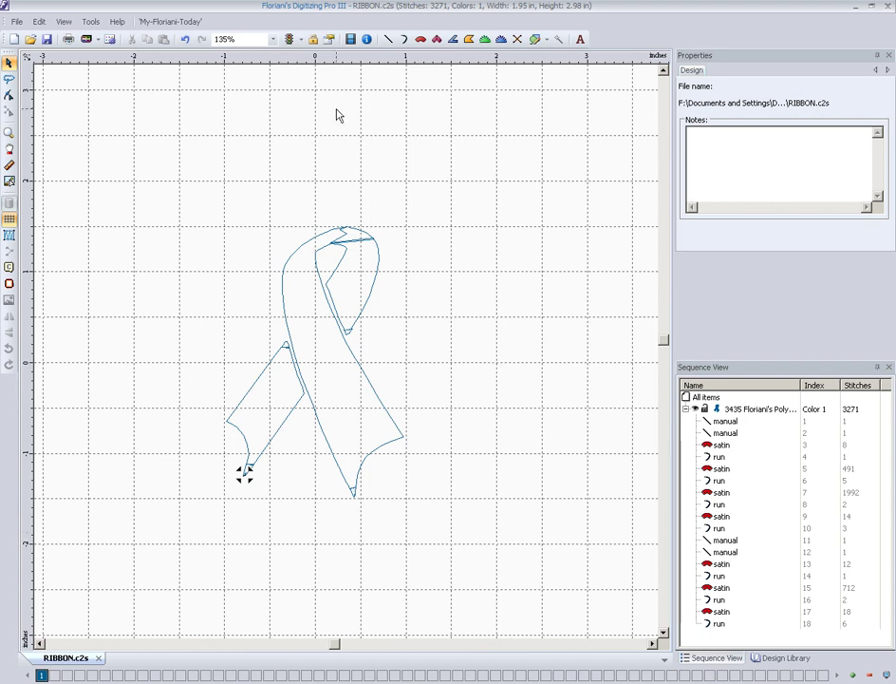
click(8, 175)
click(8, 174)
- Save the design as Tajima (DST) RIBBON.dst, replacing the existing file
click(16, 21)
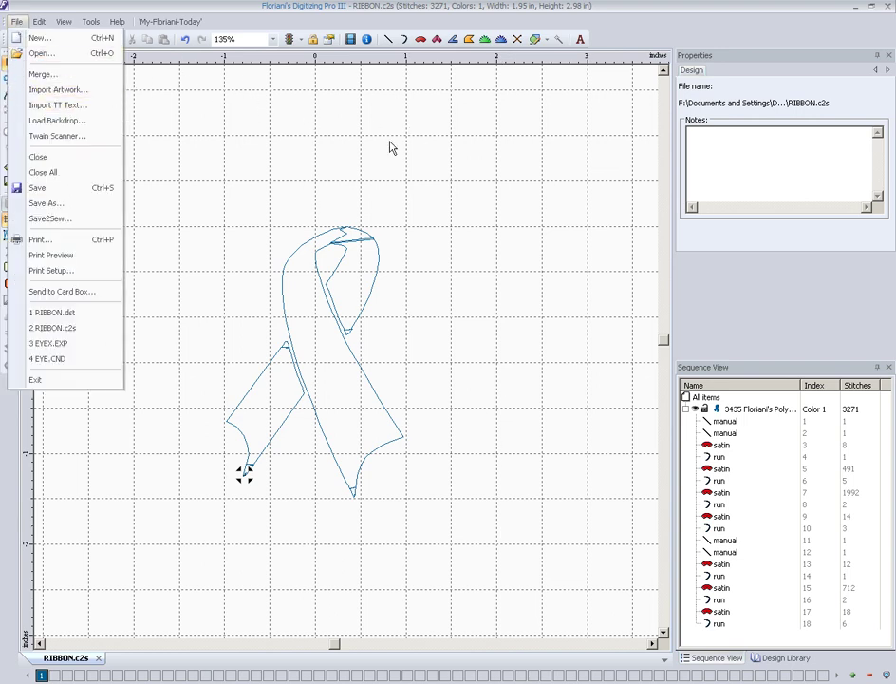
click(95, 204)
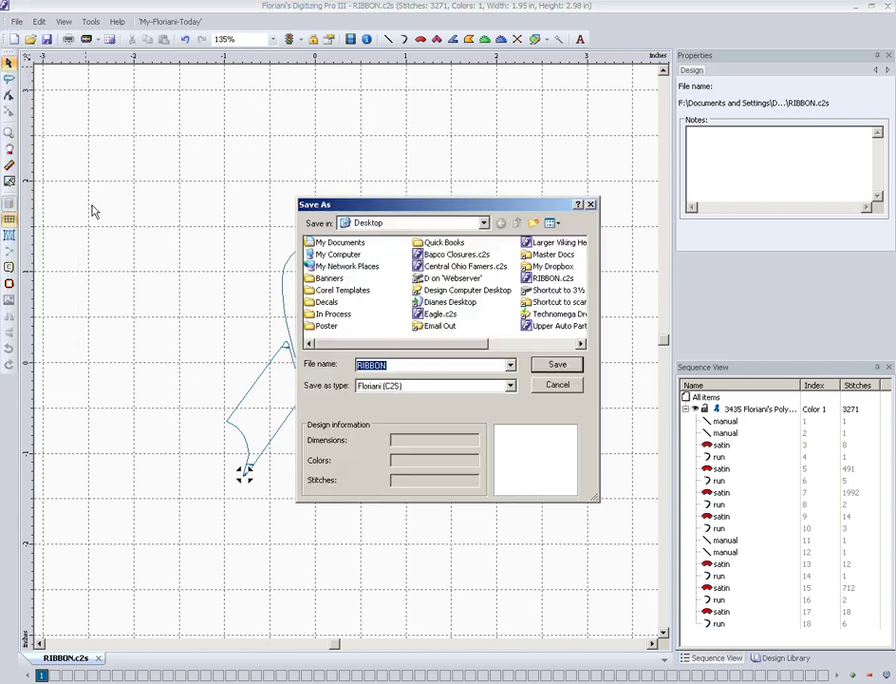
click(438, 387)
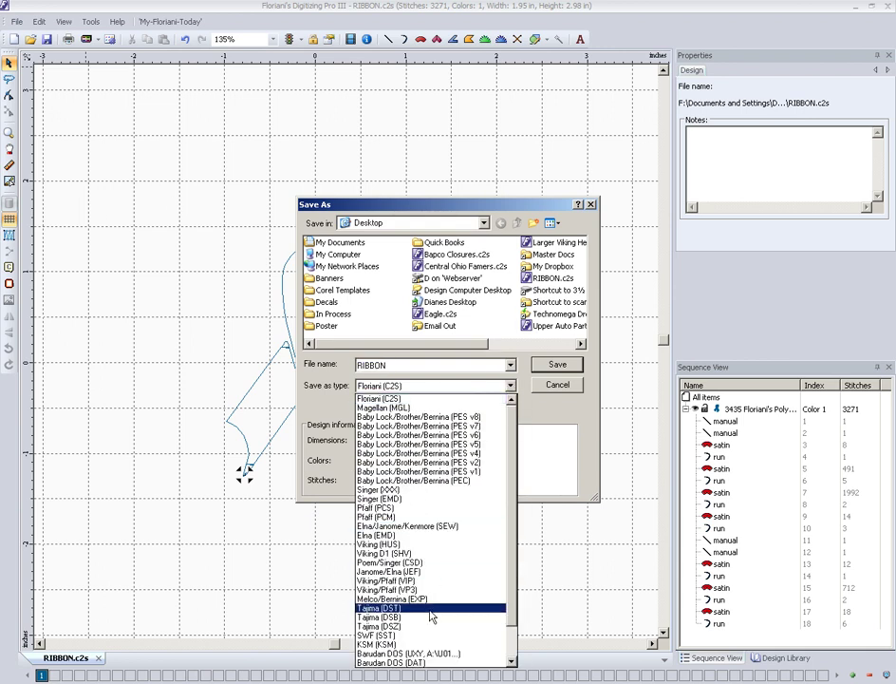
click(431, 609)
click(558, 364)
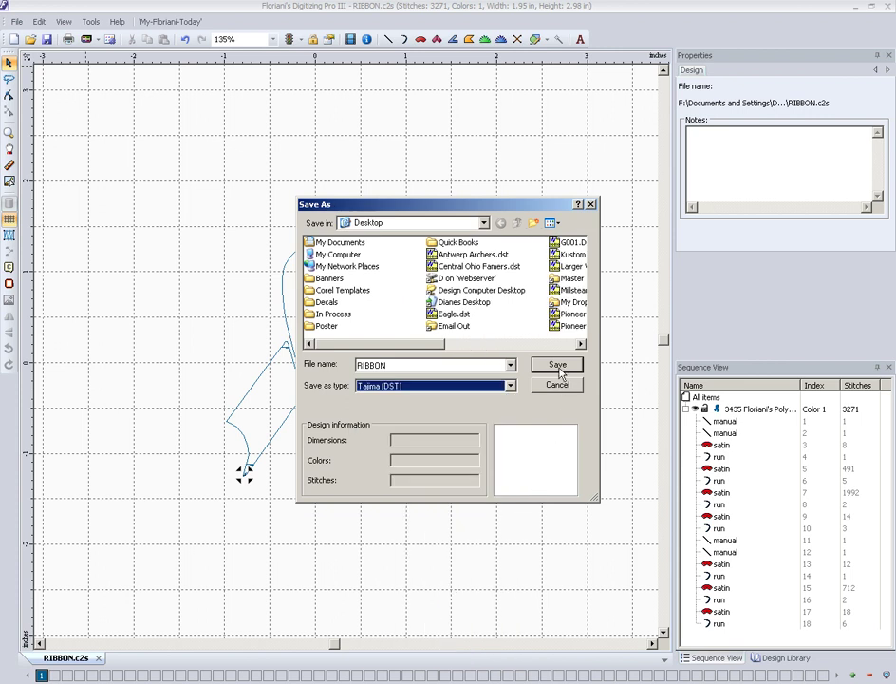
click(421, 373)
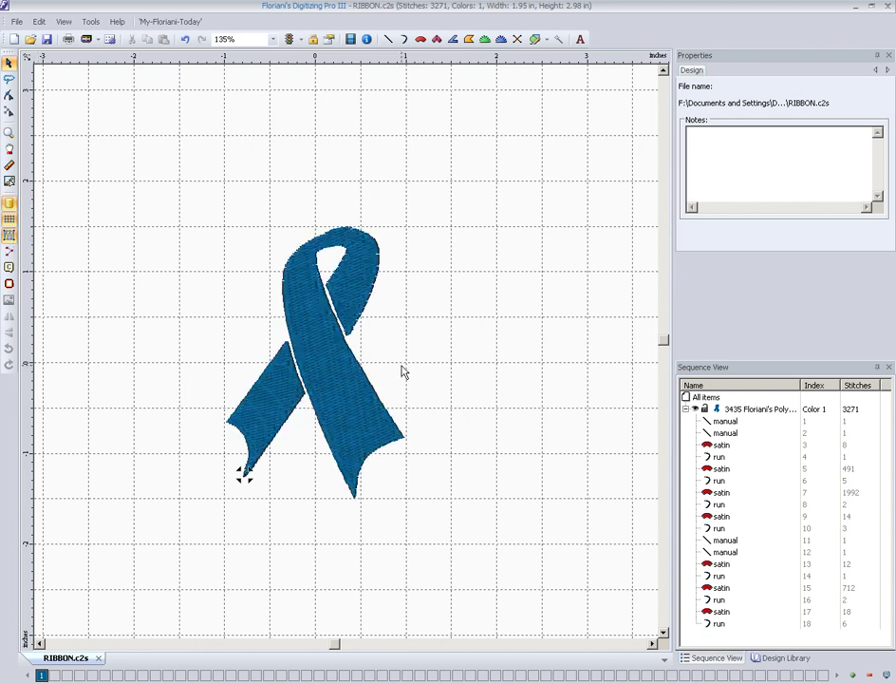
- Render the ribbon as blue satin stitches, zoom in and out to inspect, then view at 270%
click(8, 203)
scroll(333, 359, up, 3)
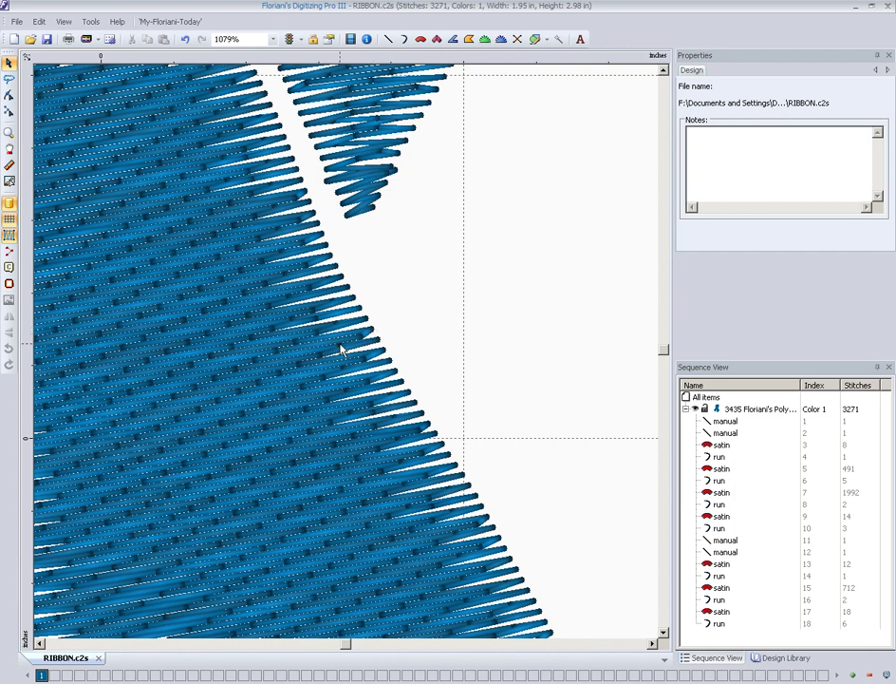
scroll(358, 378, down, 10)
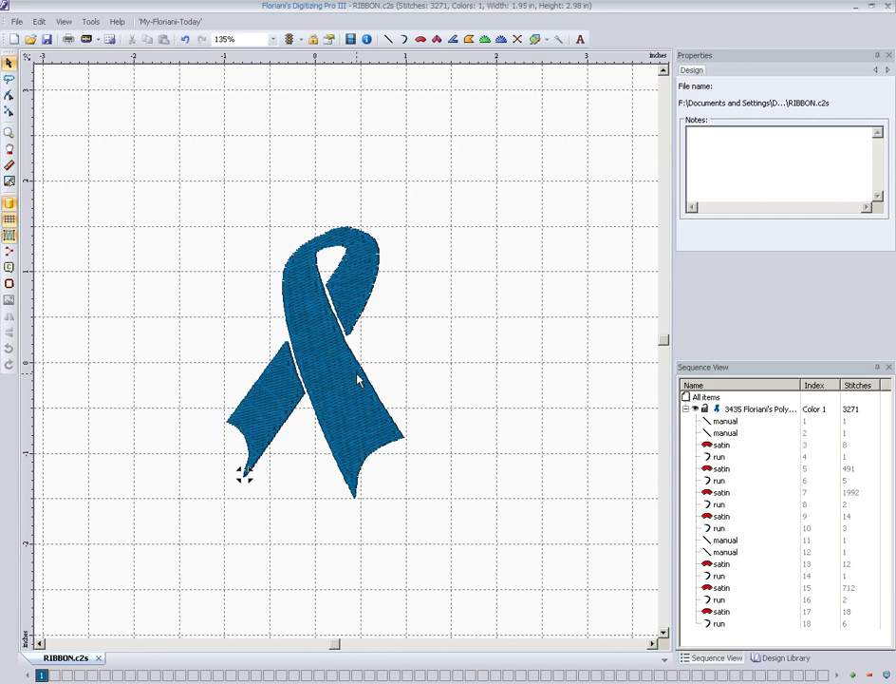
scroll(352, 370, up, 12)
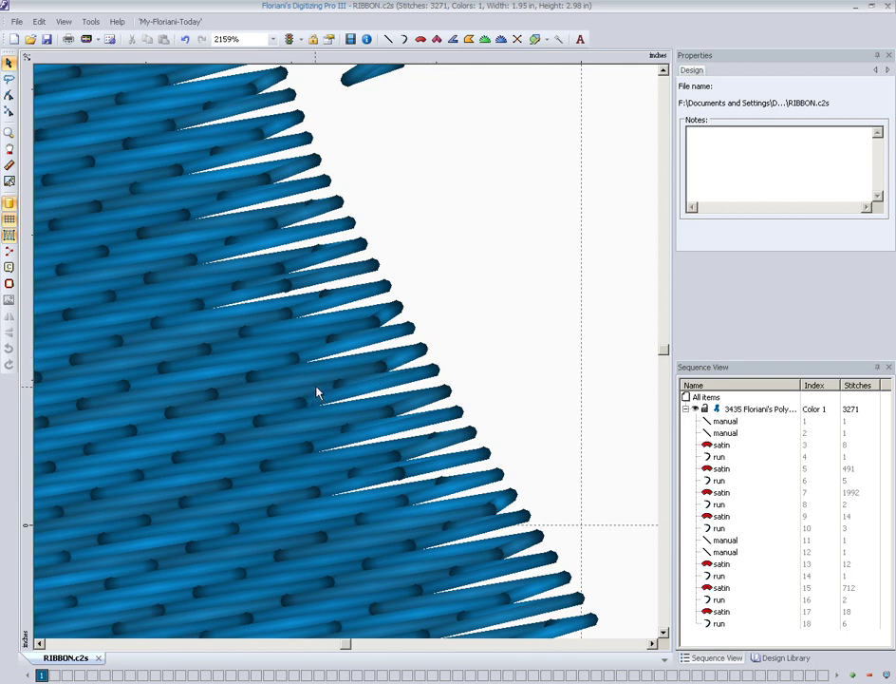
scroll(317, 392, down, 12)
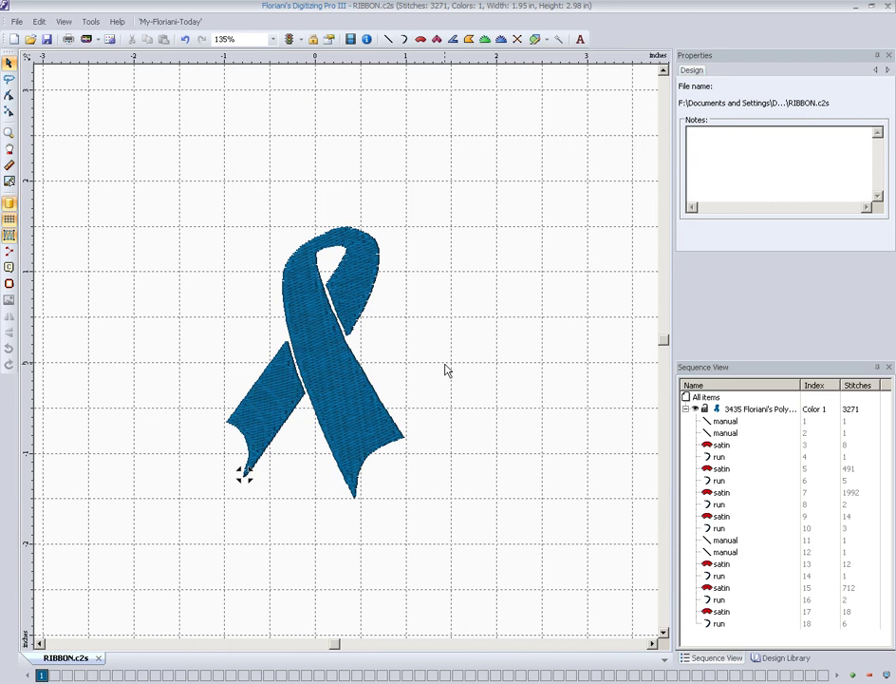
key(plus)
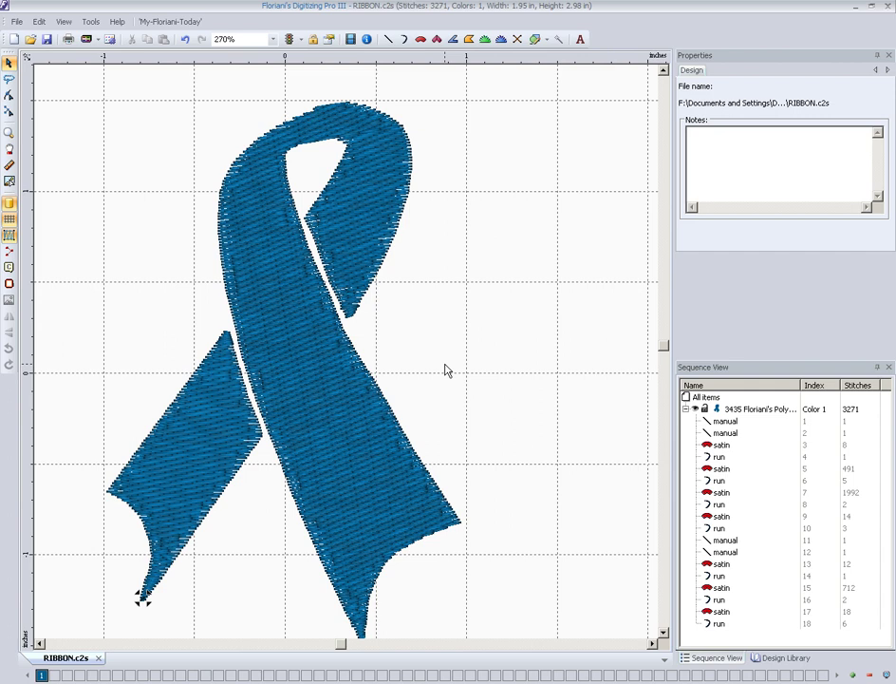
- Hide the rendered stitches and zoom back out to 135% to see the whole outlined ribbon
click(10, 236)
key(minus)
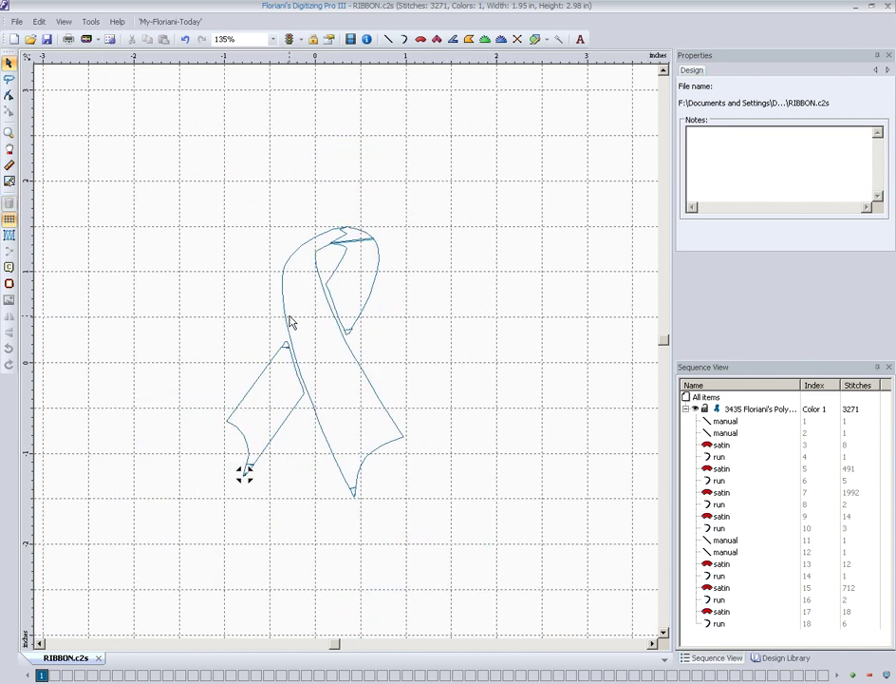
- Select the lower-left satin tail piece, nudge it down, check its nodes, and deselect
click(721, 565)
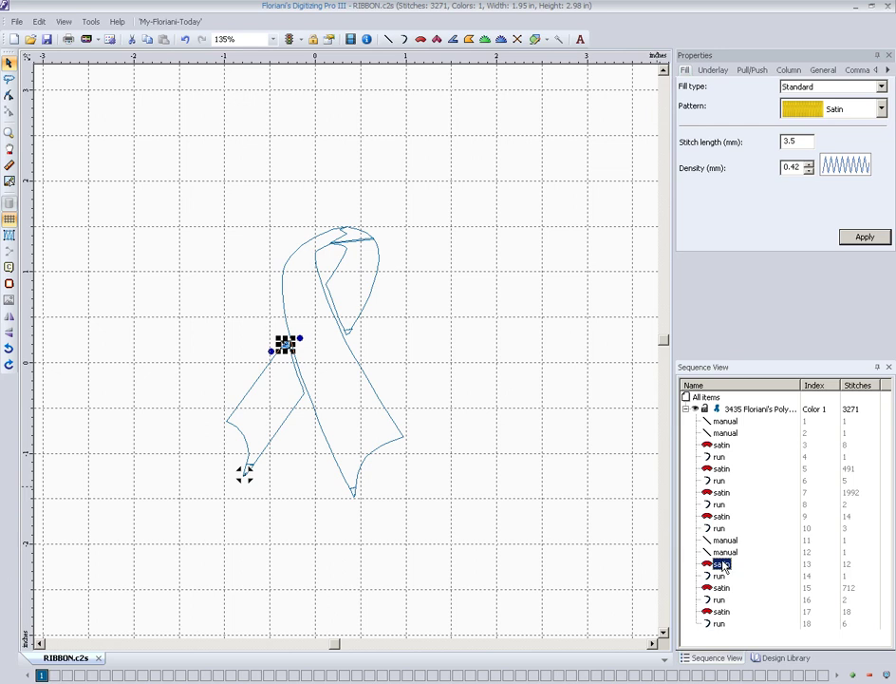
drag(171, 325, 323, 505)
click(290, 426)
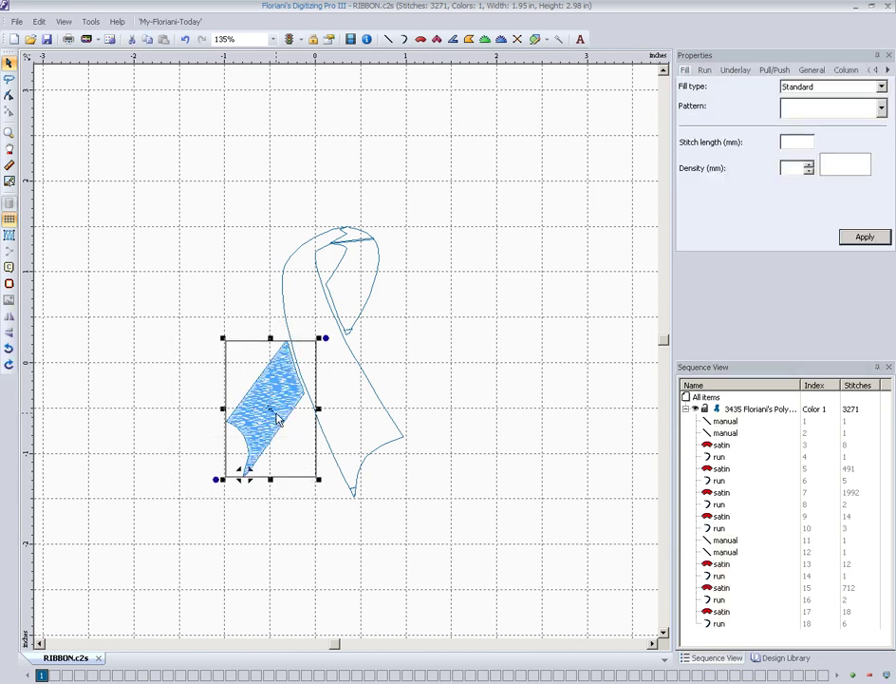
click(281, 426)
drag(152, 316, 313, 507)
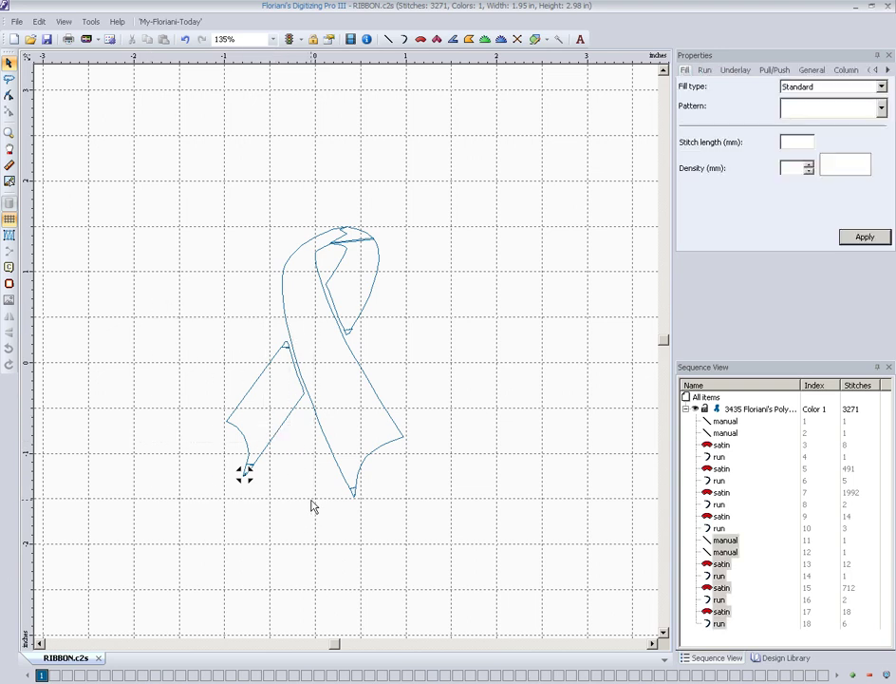
double_click(273, 414)
click(440, 409)
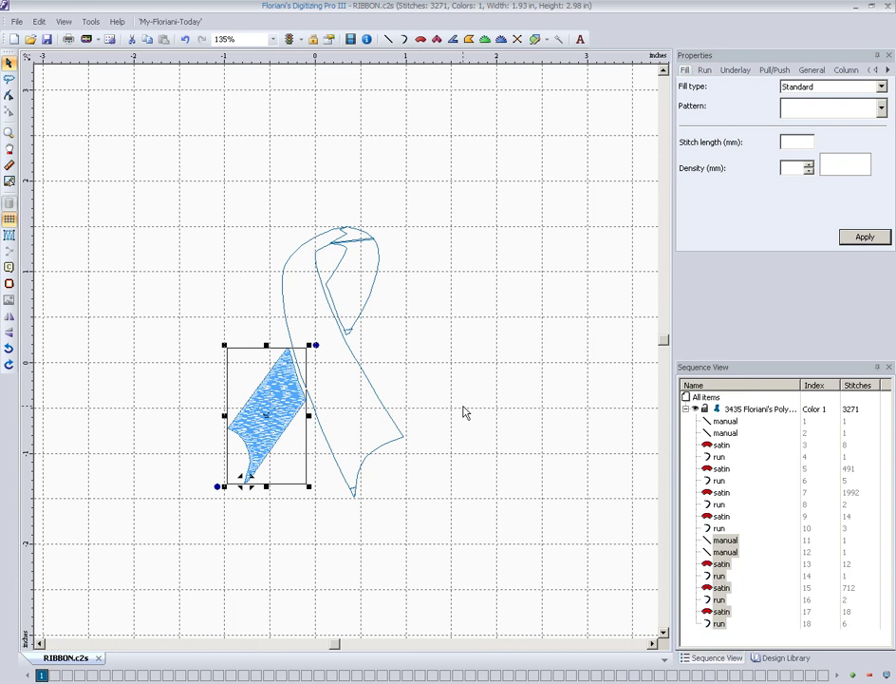
click(470, 410)
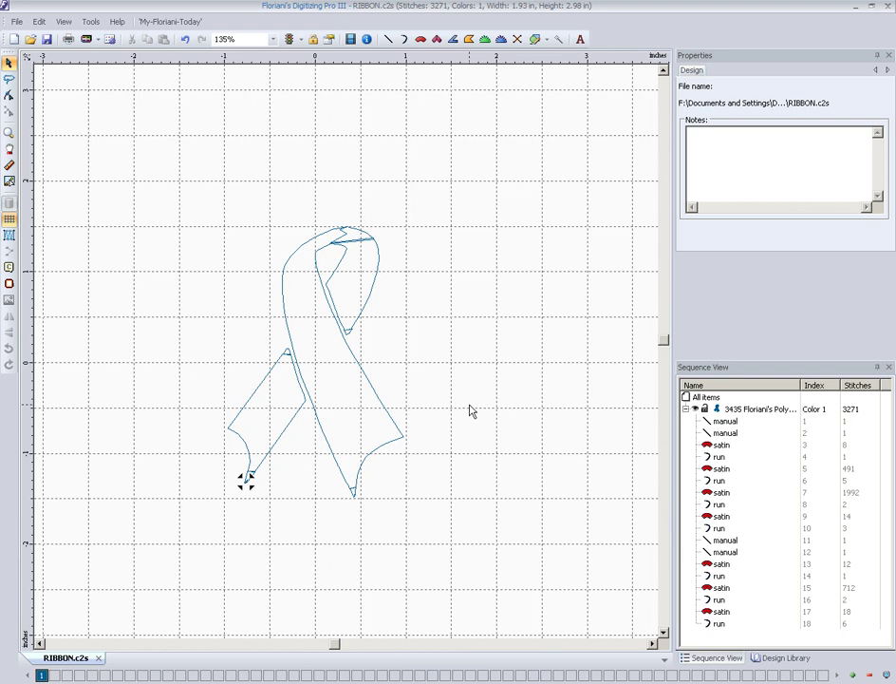
- Place 0.79 in Arial lettering 'test' above the ribbon and move it closer to the top
click(580, 39)
click(256, 204)
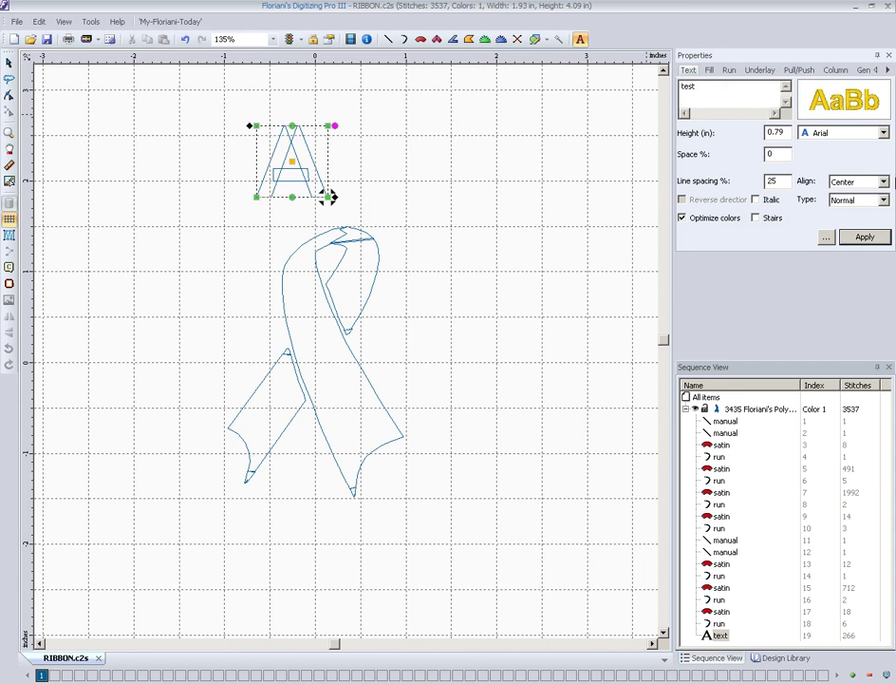
click(865, 236)
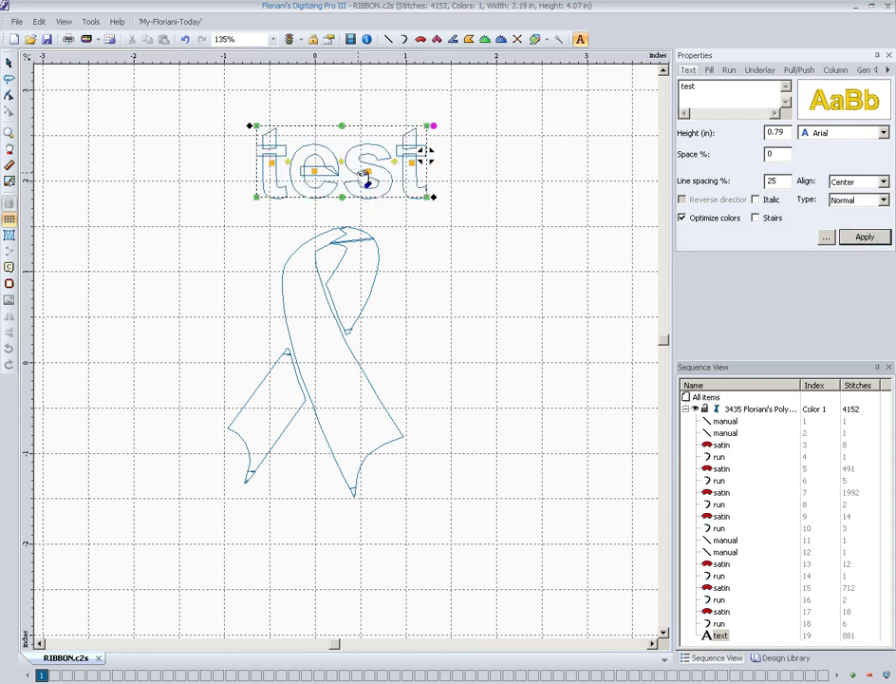
drag(361, 169, 349, 188)
click(466, 228)
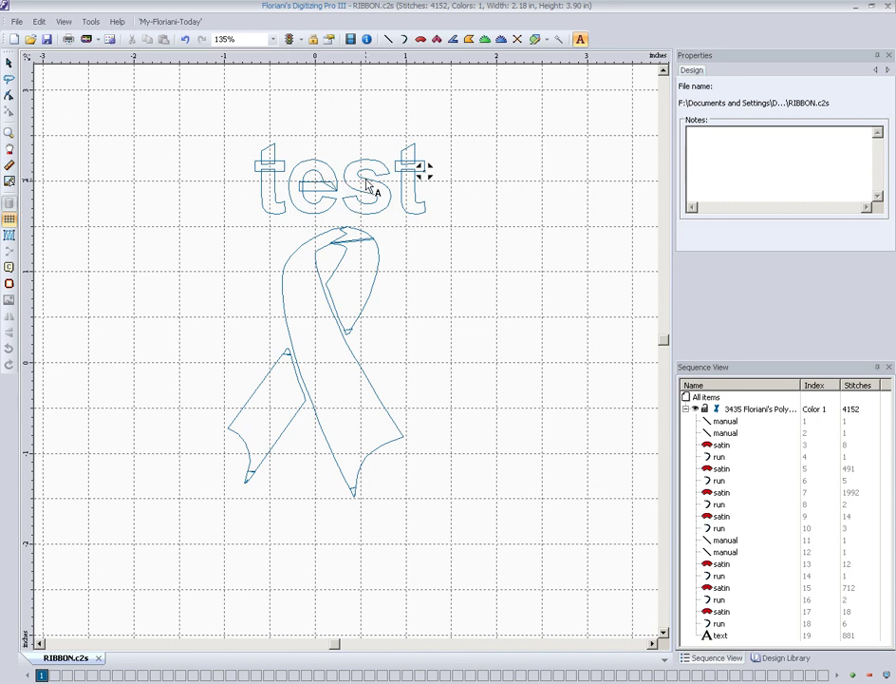
click(274, 141)
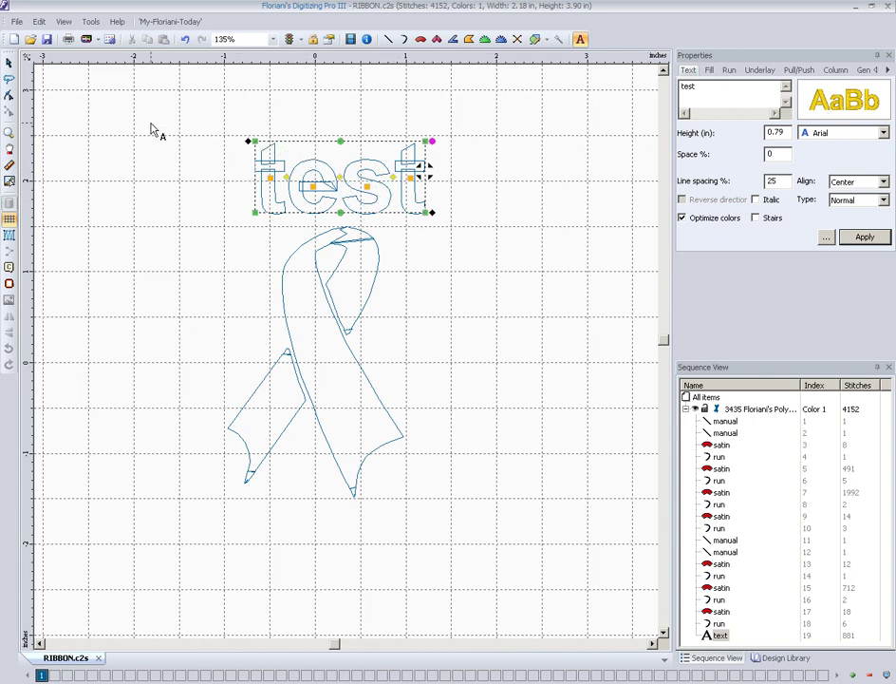
- Save the lettered design as Tajima (DST) RIBBON, confirming the replacement, then deselect
click(17, 21)
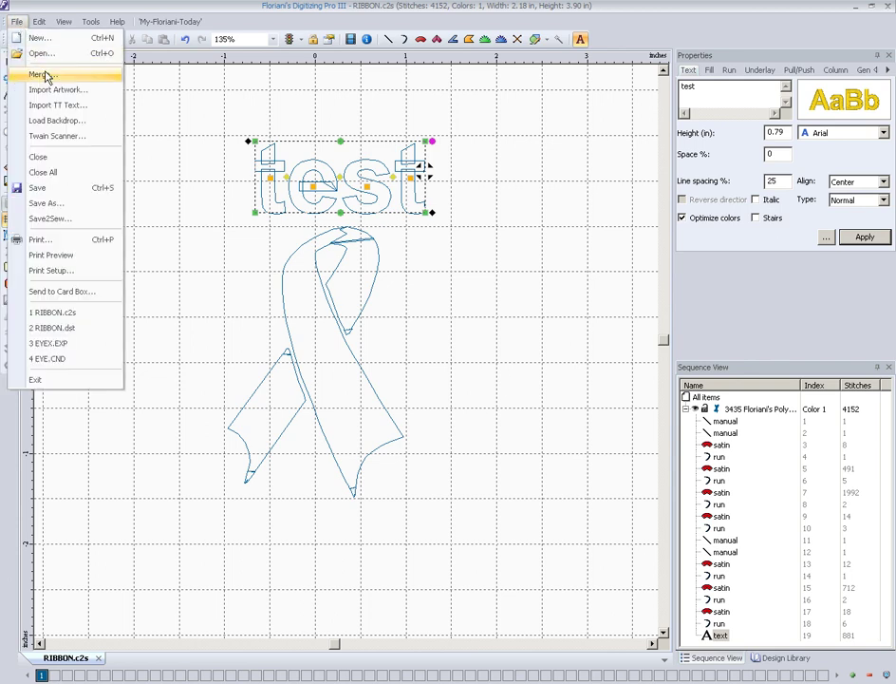
click(45, 202)
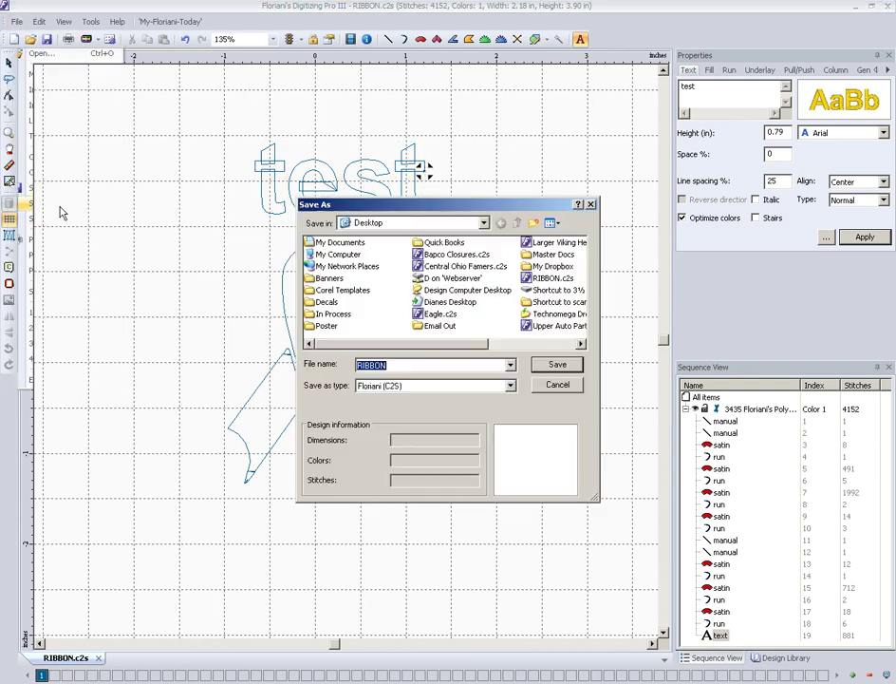
click(427, 385)
click(427, 609)
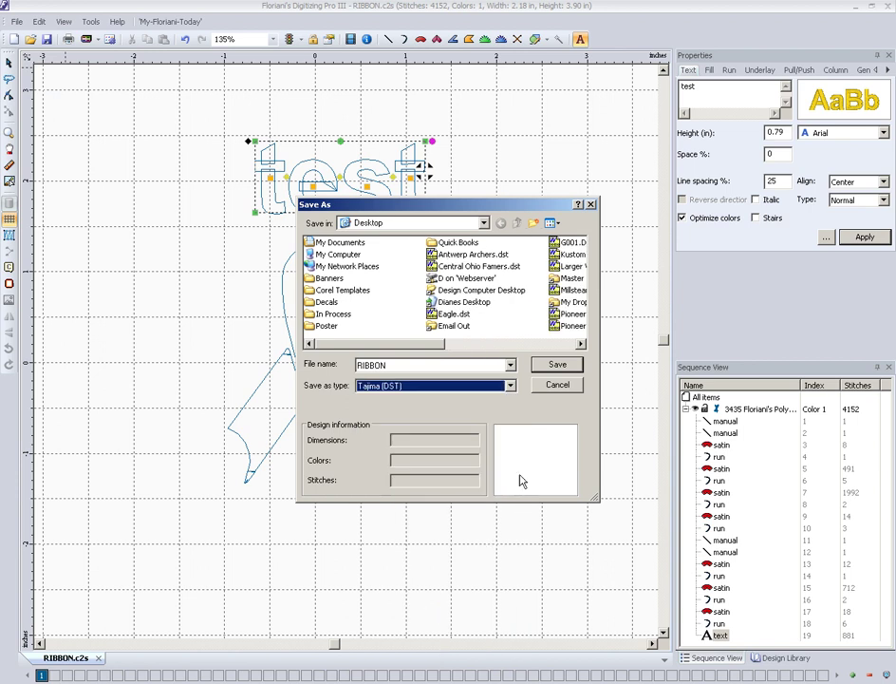
click(556, 369)
key(Return)
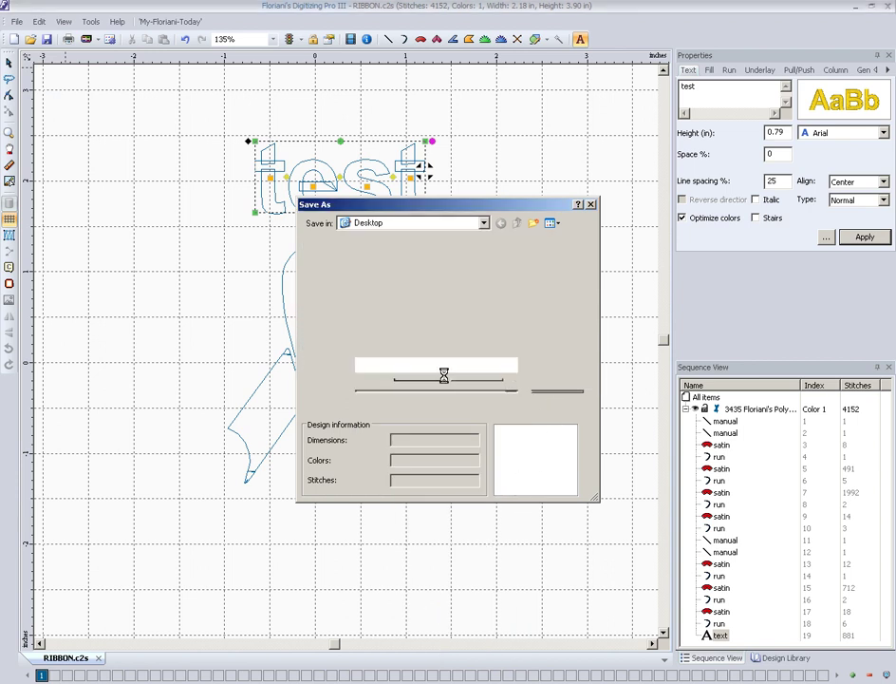
click(454, 387)
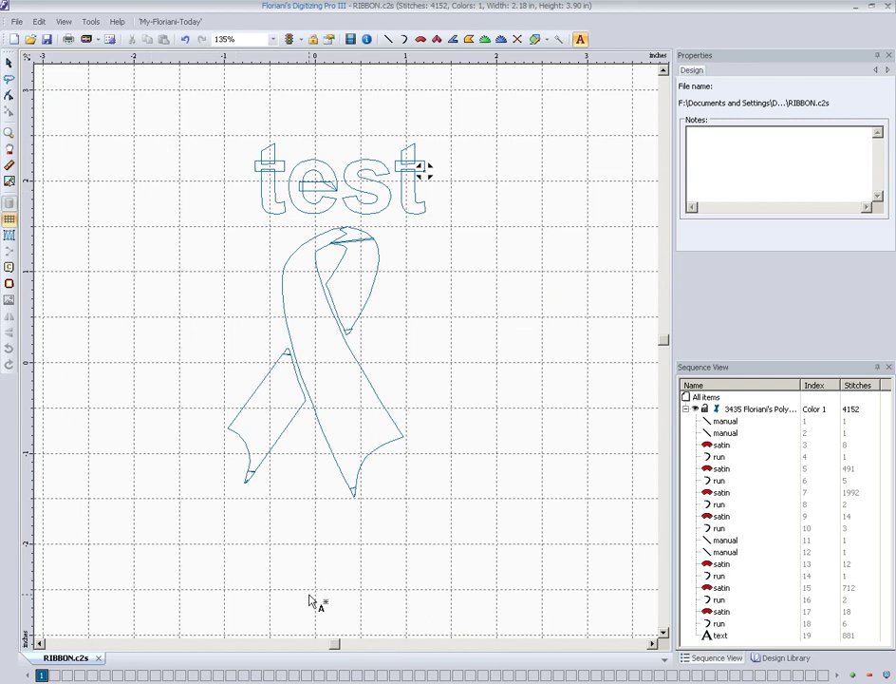
- Open RIBBON.dst and show its stitches as outlines
click(31, 39)
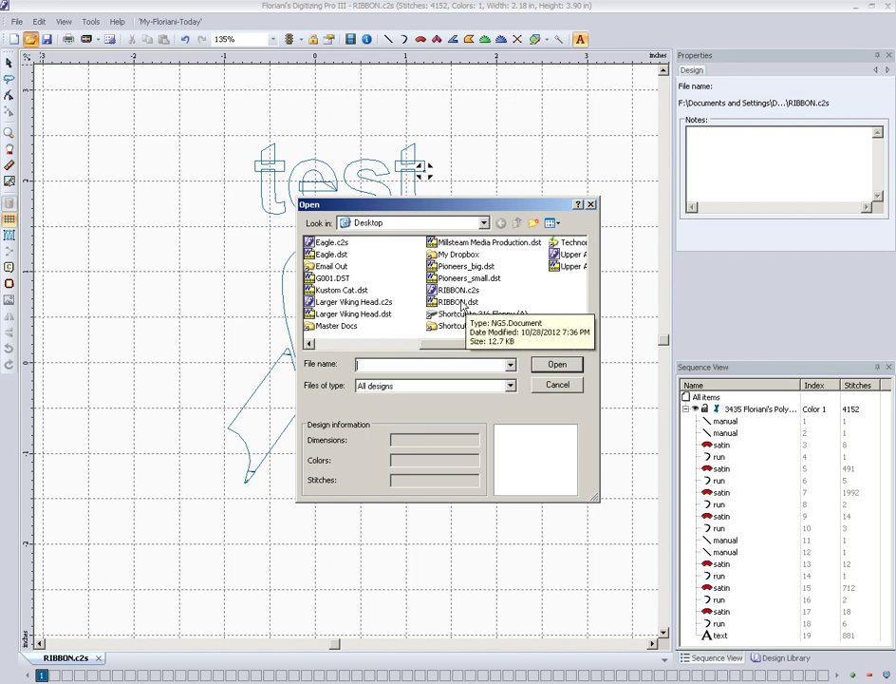
click(460, 302)
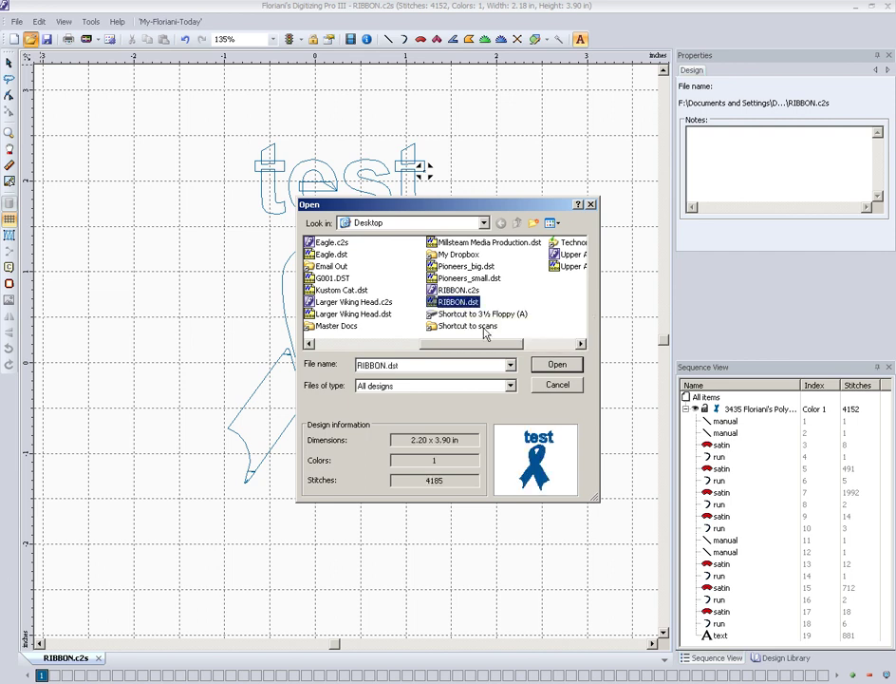
click(557, 366)
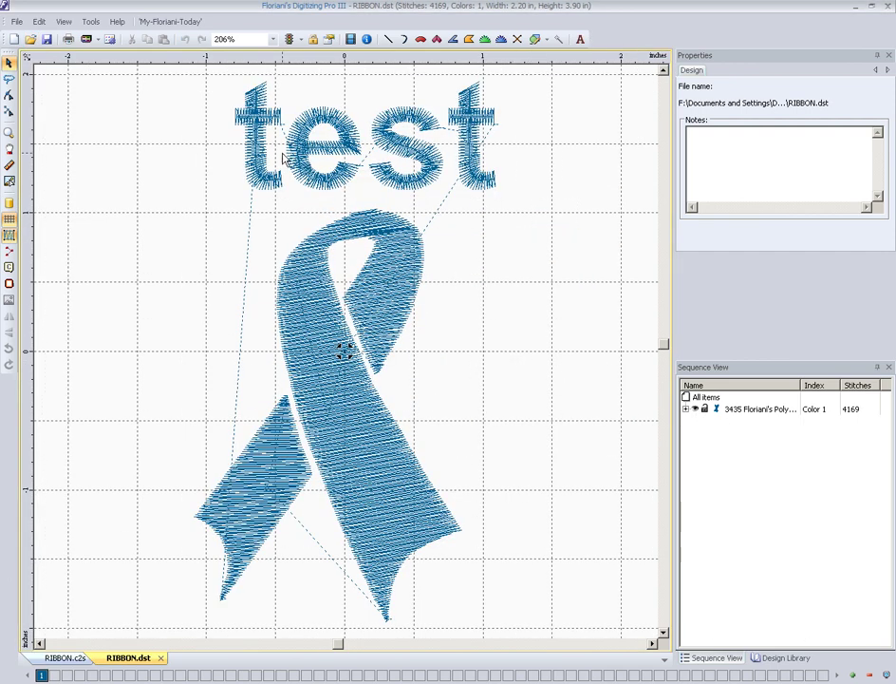
click(12, 249)
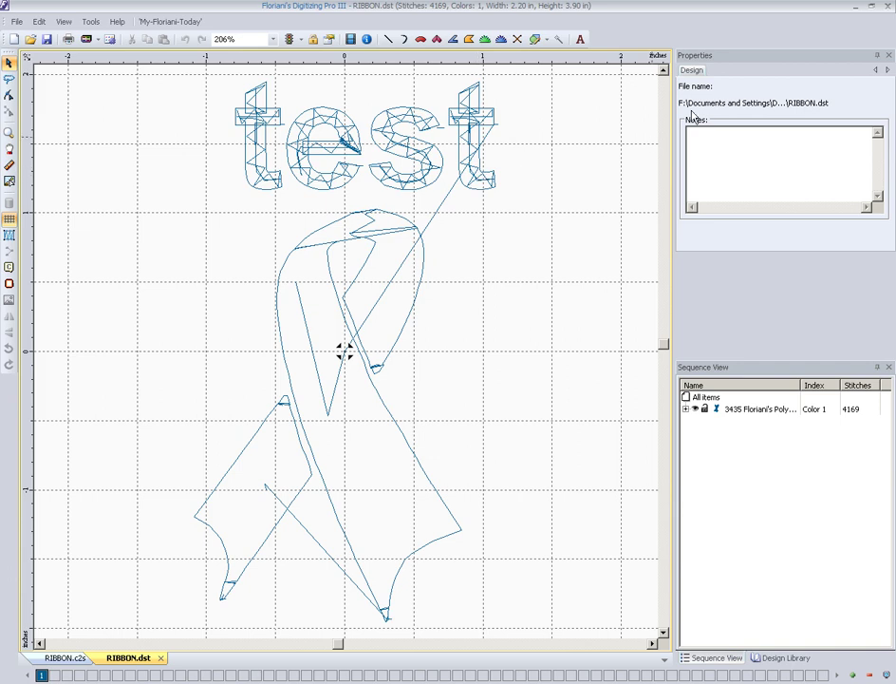
- Inspect the satin and run objects of the letters t, s, e and t
click(510, 137)
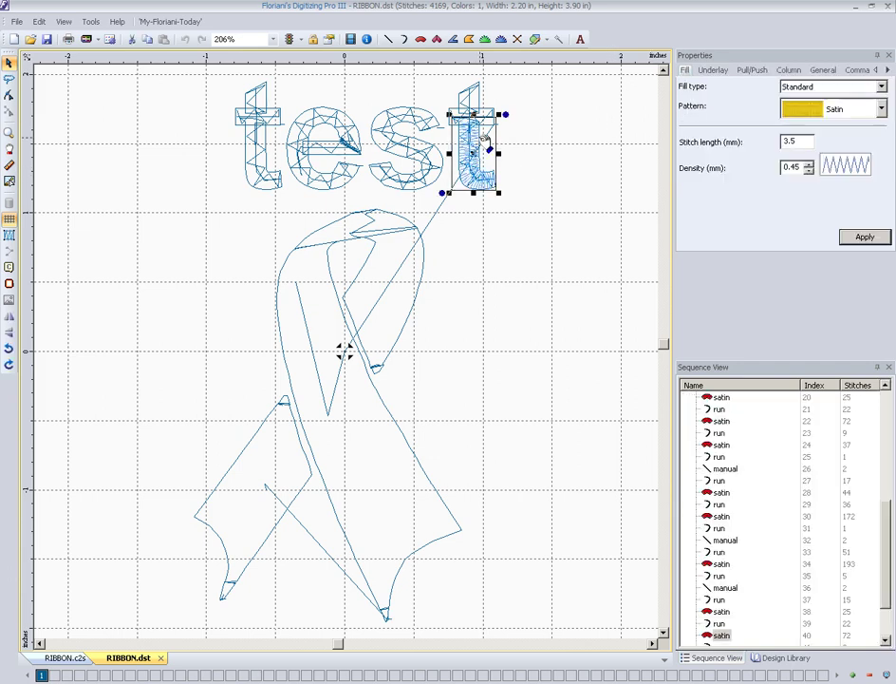
click(438, 149)
click(304, 143)
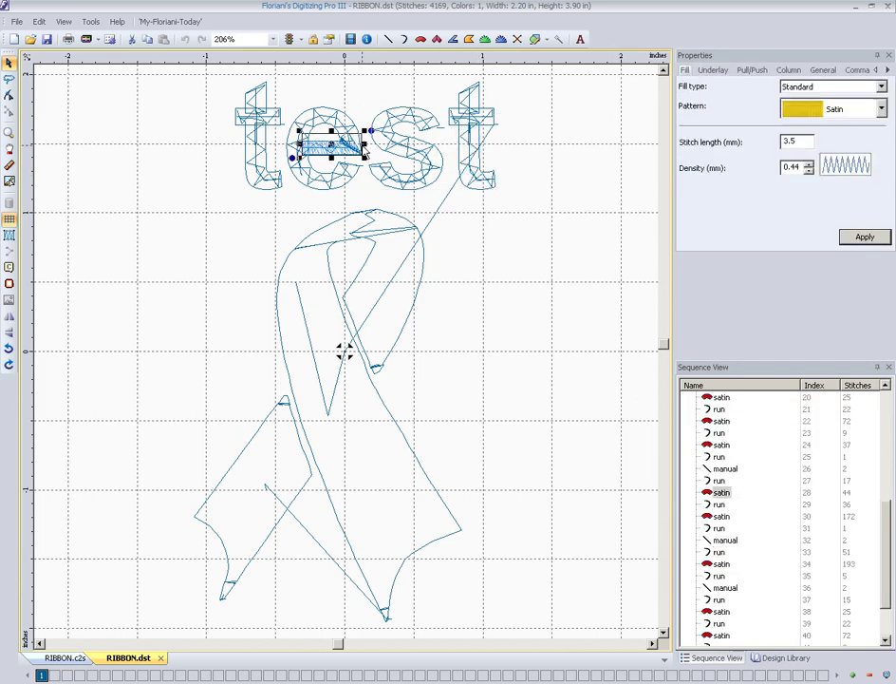
click(272, 124)
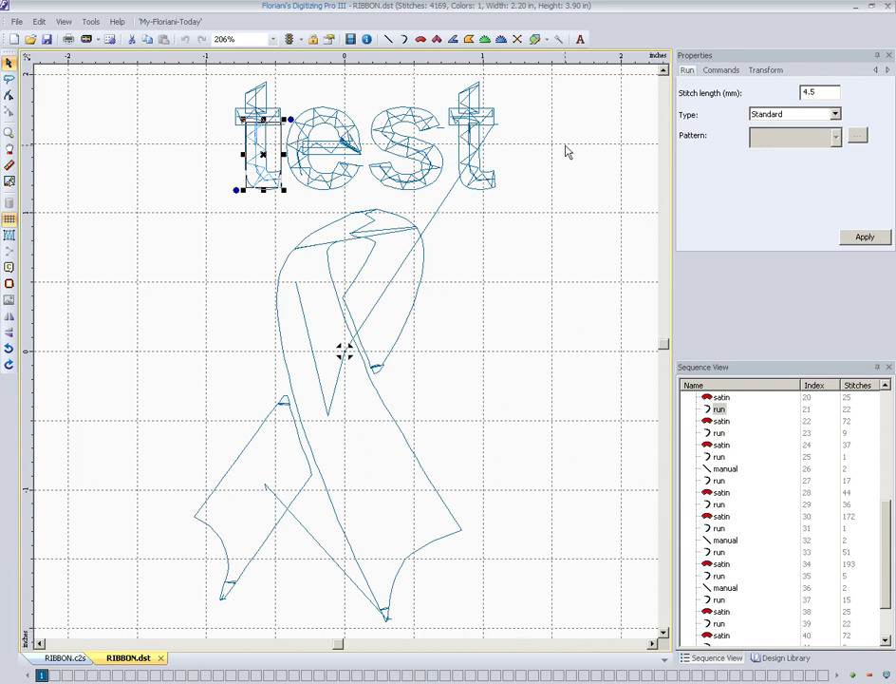
click(478, 152)
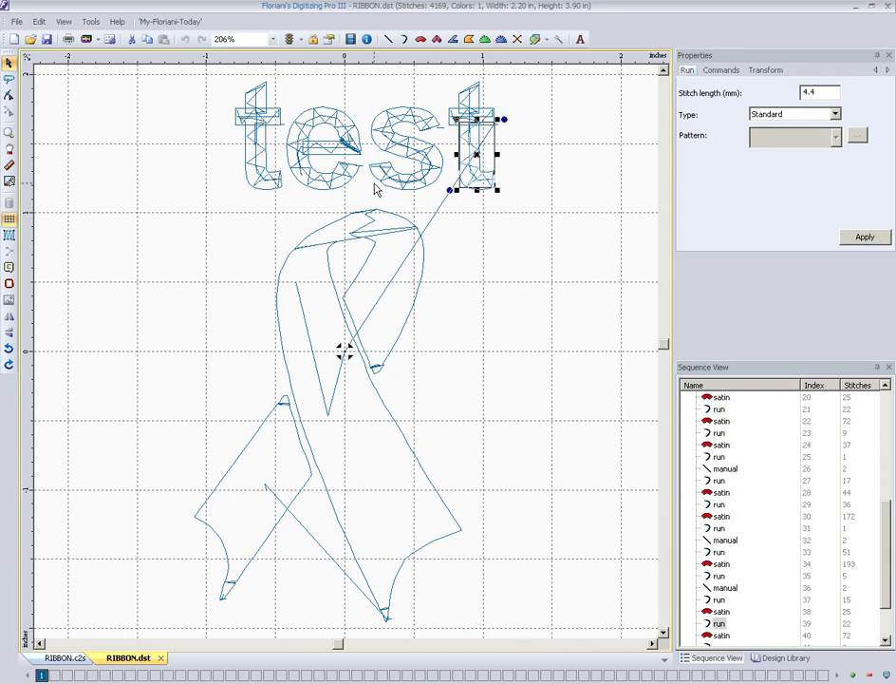
- In RIBBON.c2s, edit the lettering to read 'text' (4086 stitches), then return to RIBBON.dst
click(65, 658)
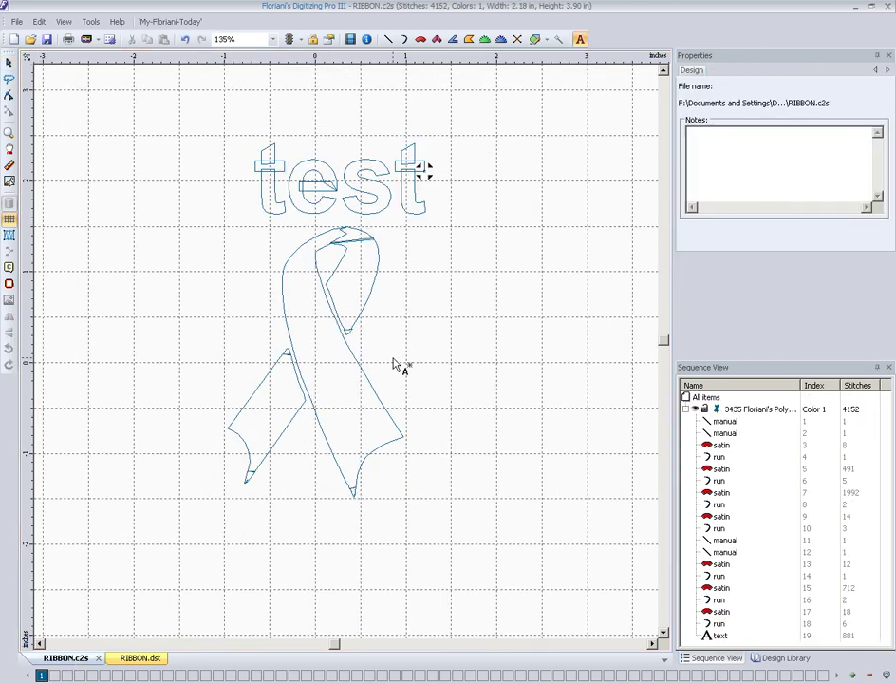
click(391, 200)
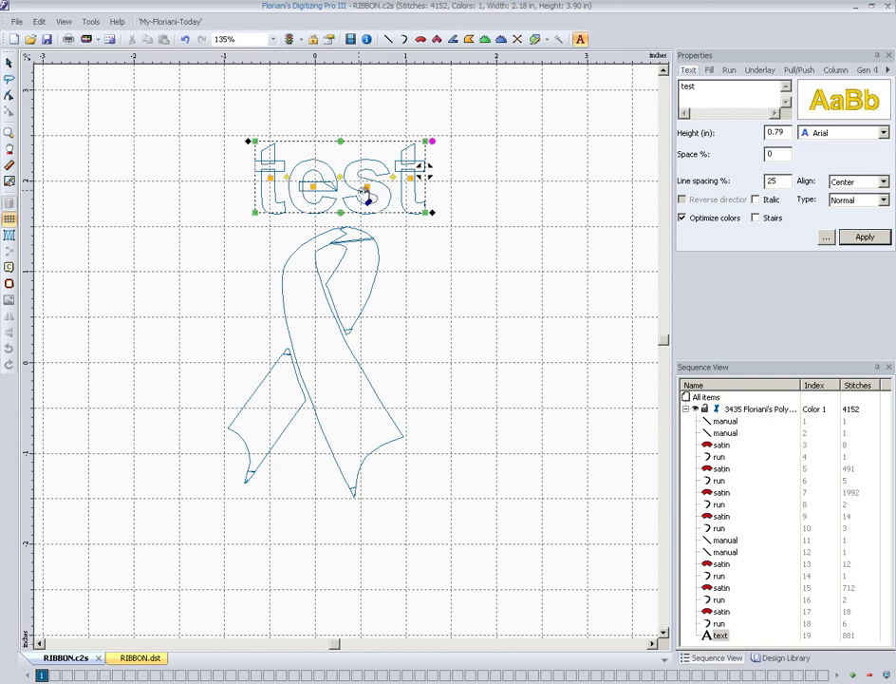
click(702, 87)
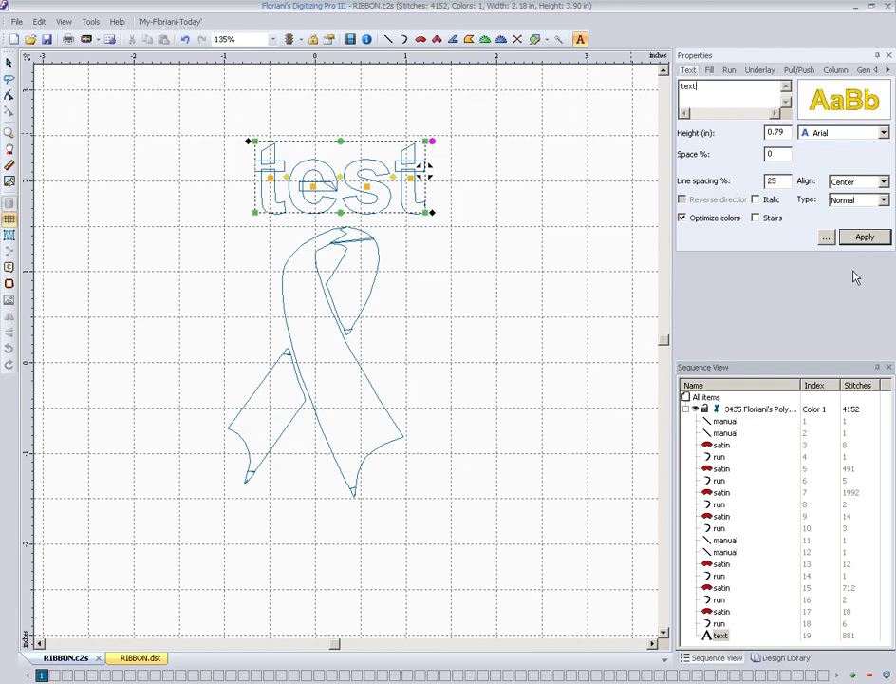
click(863, 236)
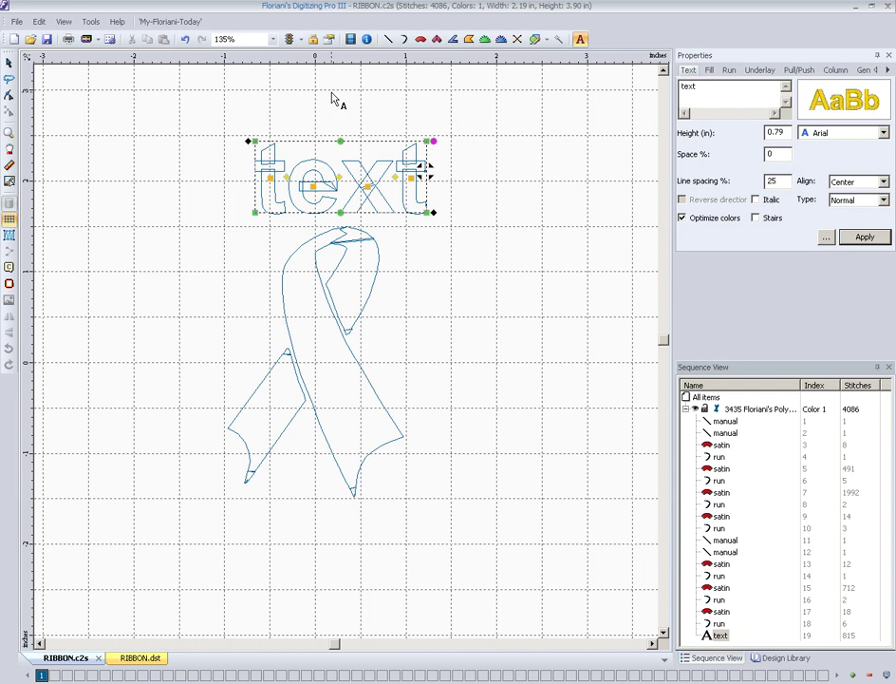
click(136, 659)
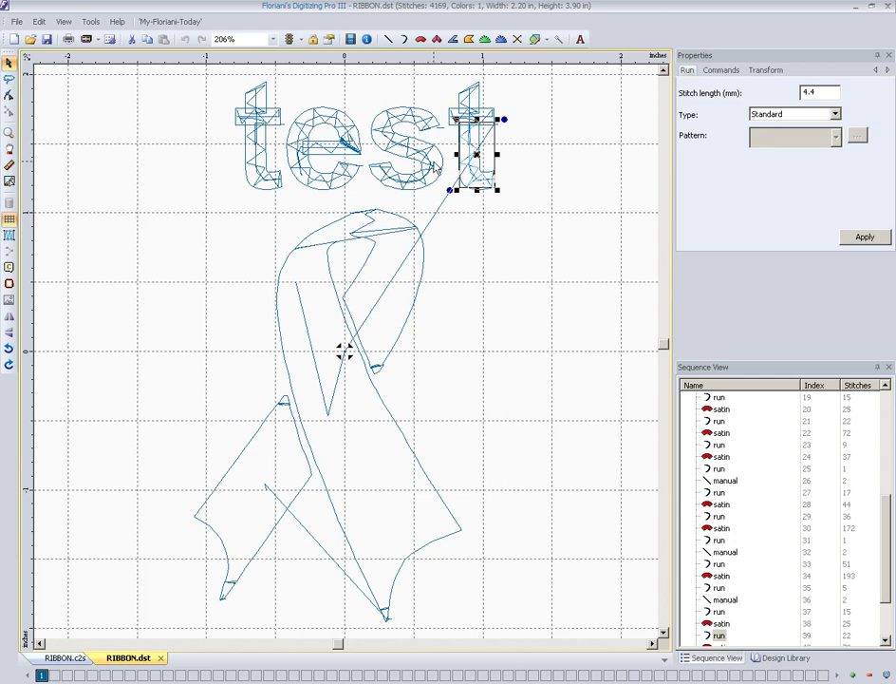
- Inspect the letter s and its satin fill in RIBBON.dst, then go back to RIBBON.c2s
click(416, 133)
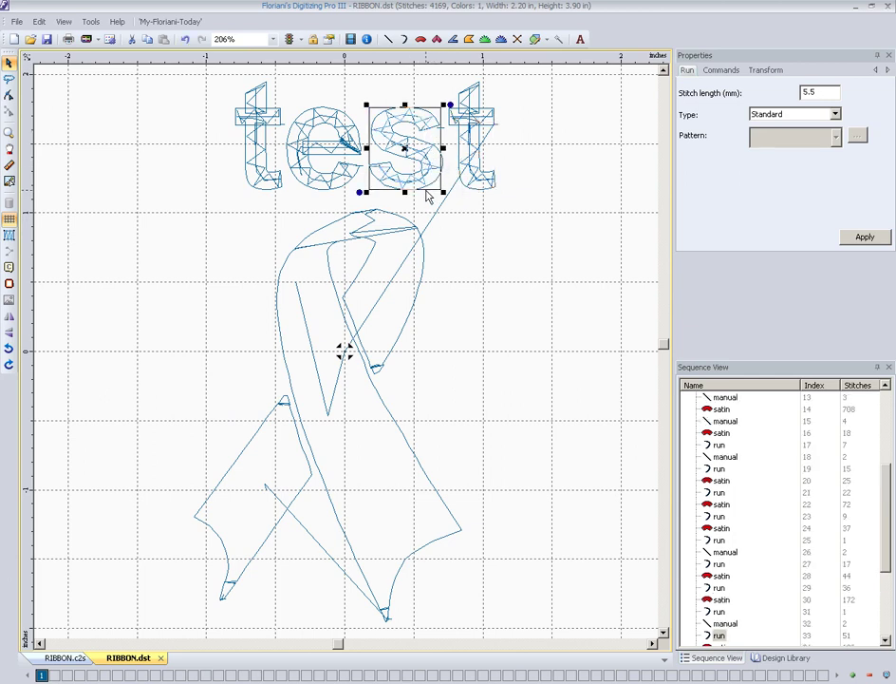
click(440, 184)
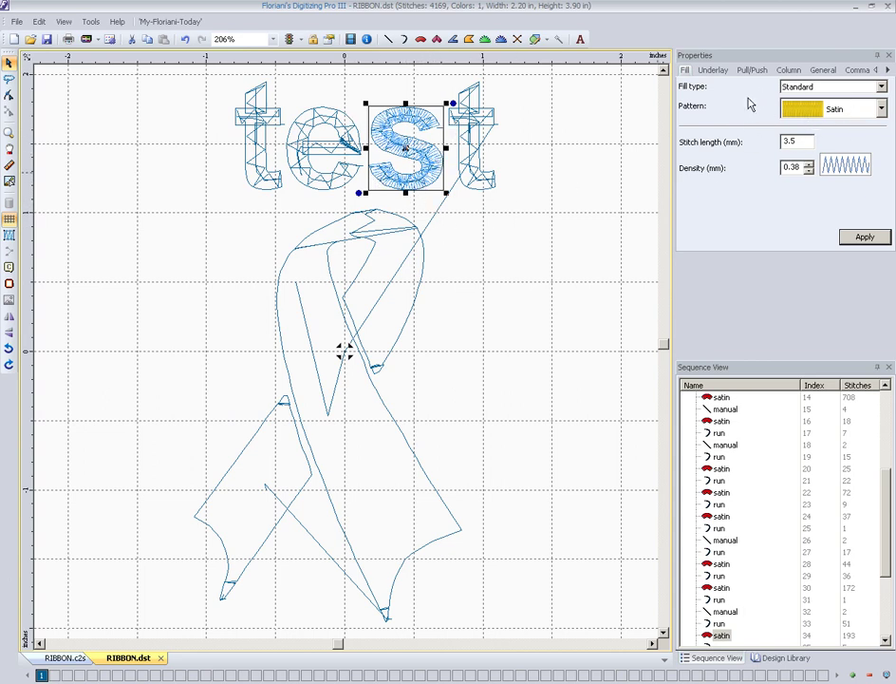
click(592, 170)
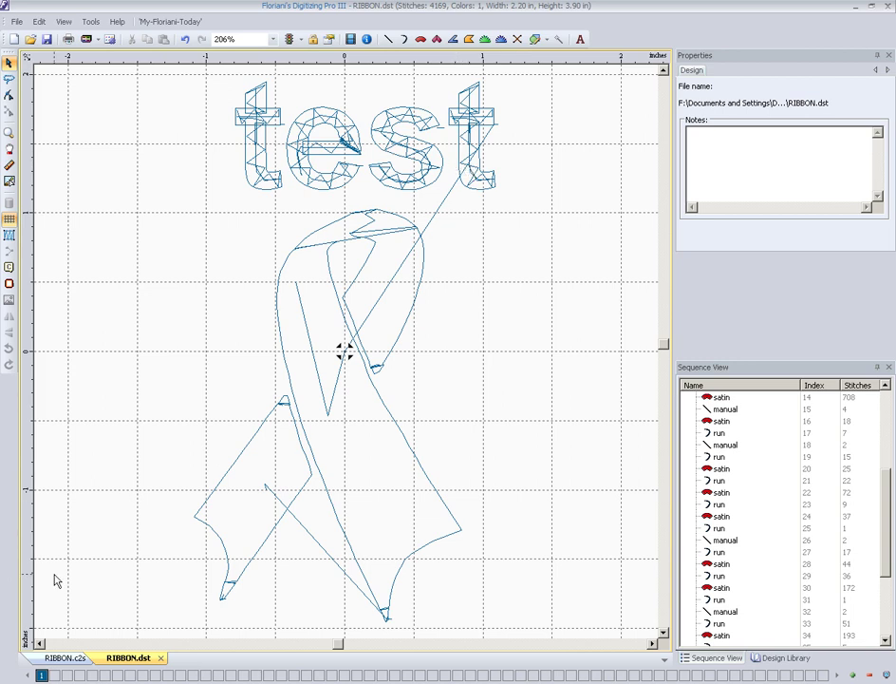
click(65, 657)
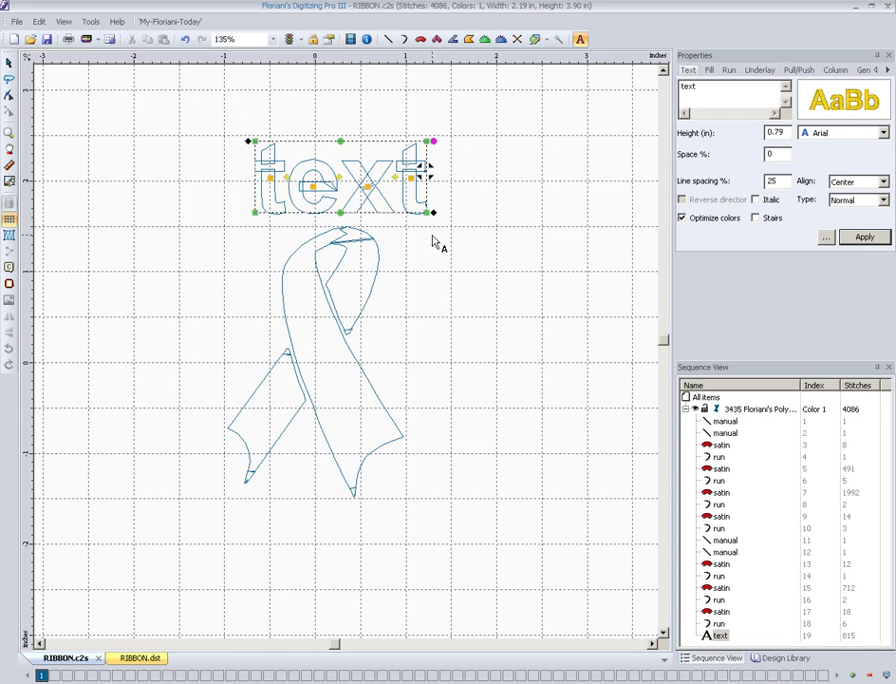
- Set the 'text' lettering Type to Circle and drag the diamond handle to enlarge the arc
click(884, 199)
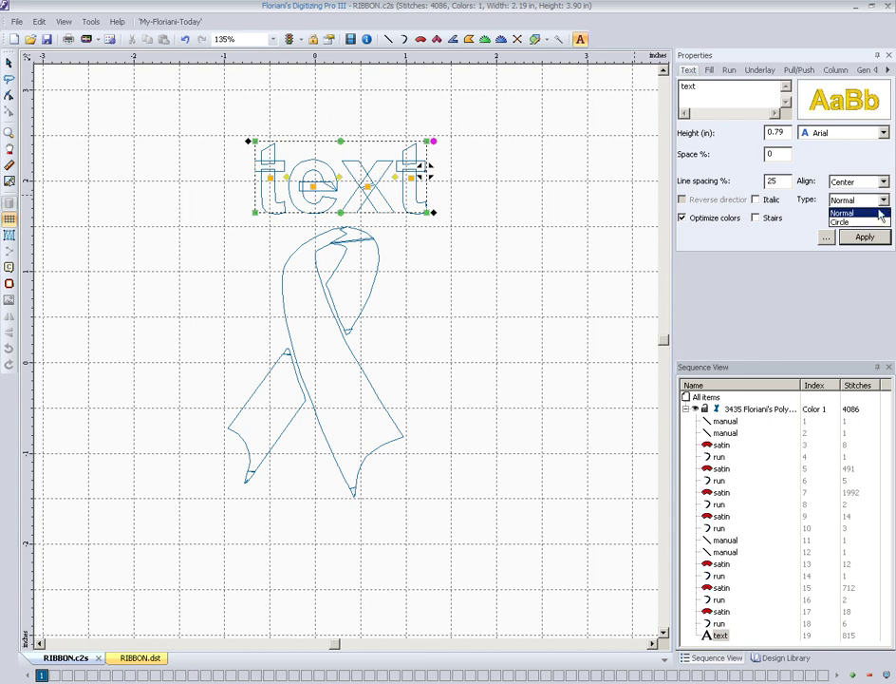
click(838, 211)
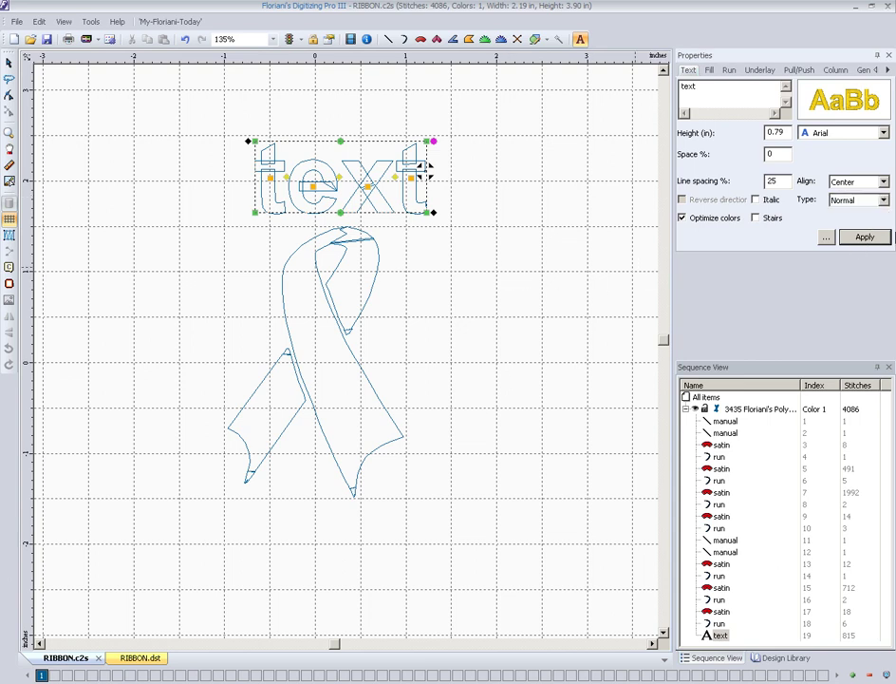
click(872, 236)
click(884, 199)
click(845, 221)
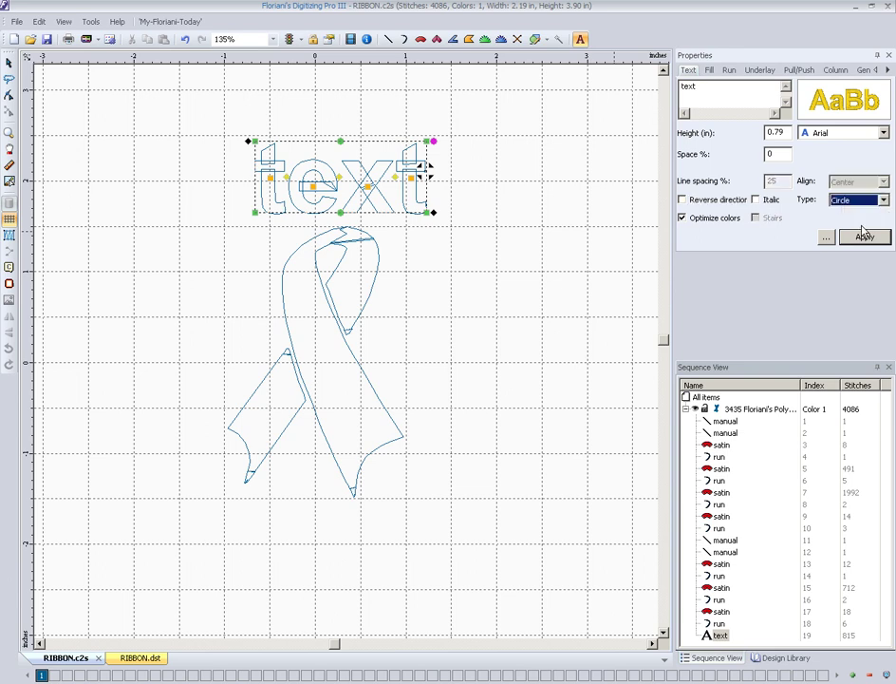
click(864, 237)
drag(456, 248, 343, 249)
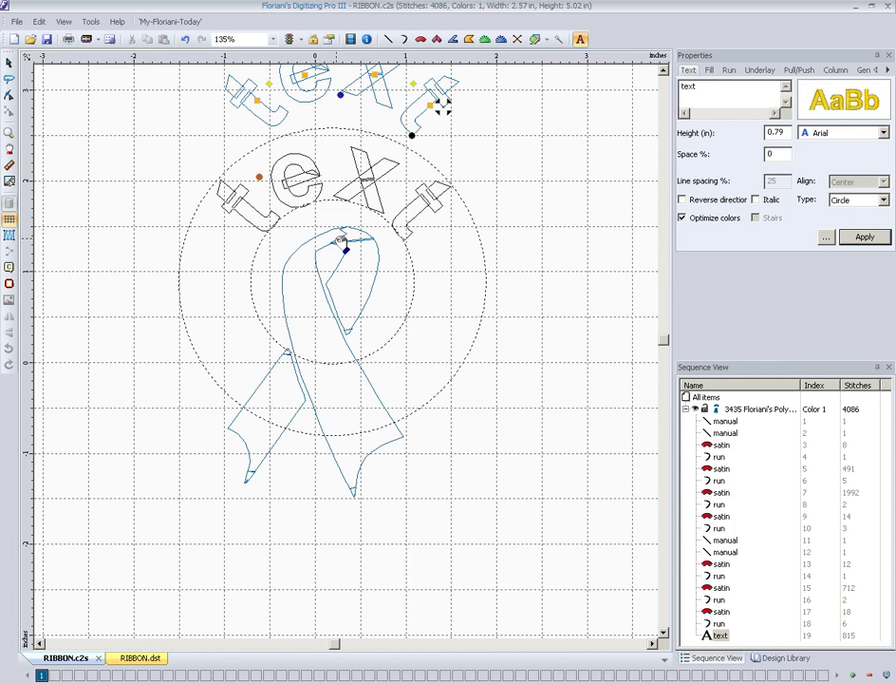
click(531, 276)
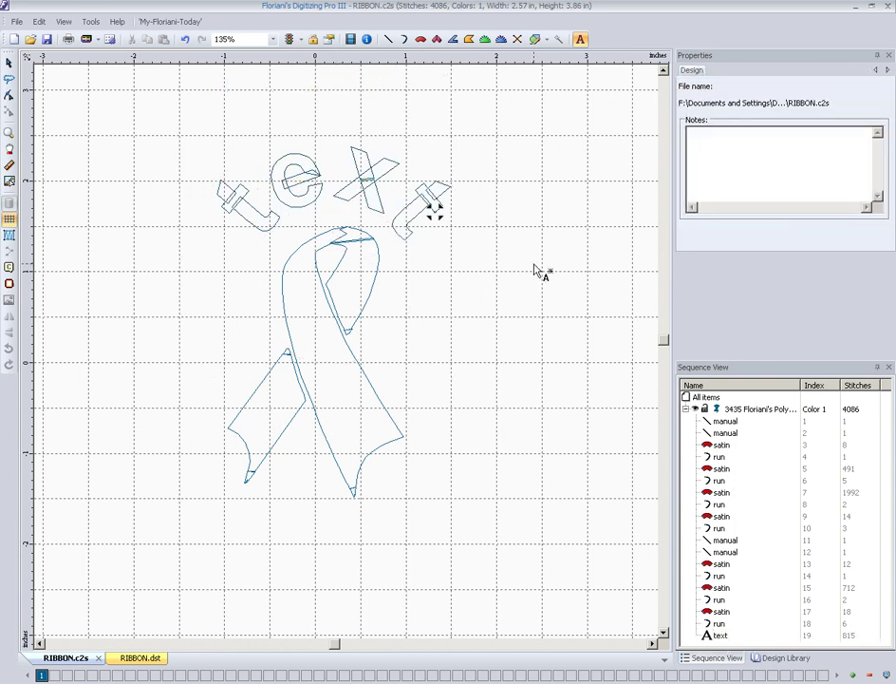